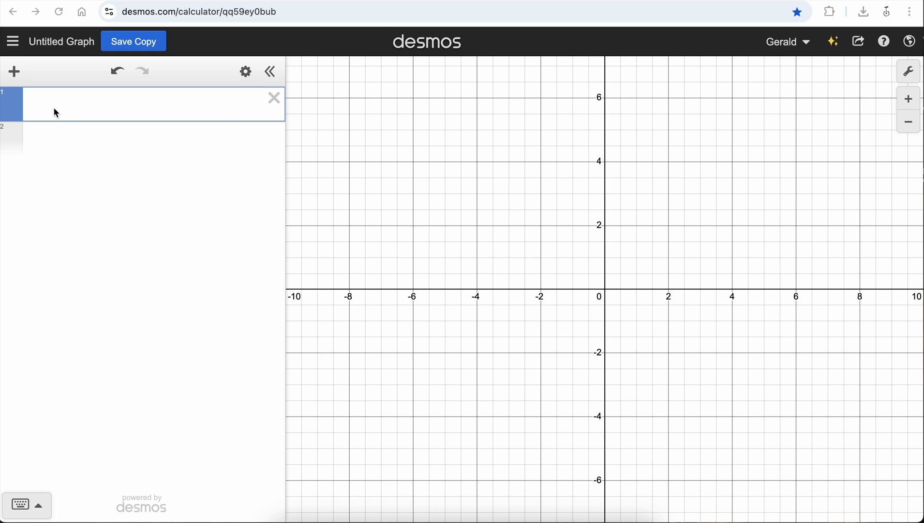
Insert a table and fill its x₁ column with 1000, 2000, 2500, 3000, 4500 and 5500.
click(15, 73)
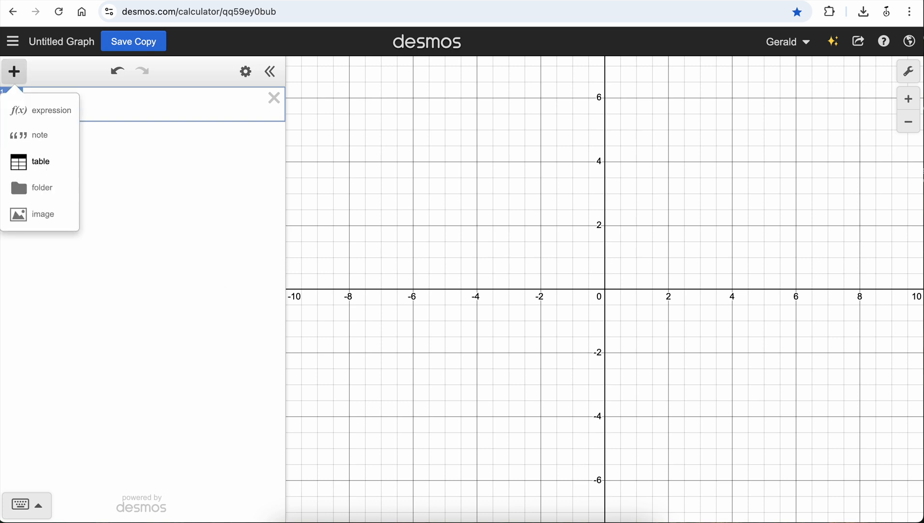
click(39, 161)
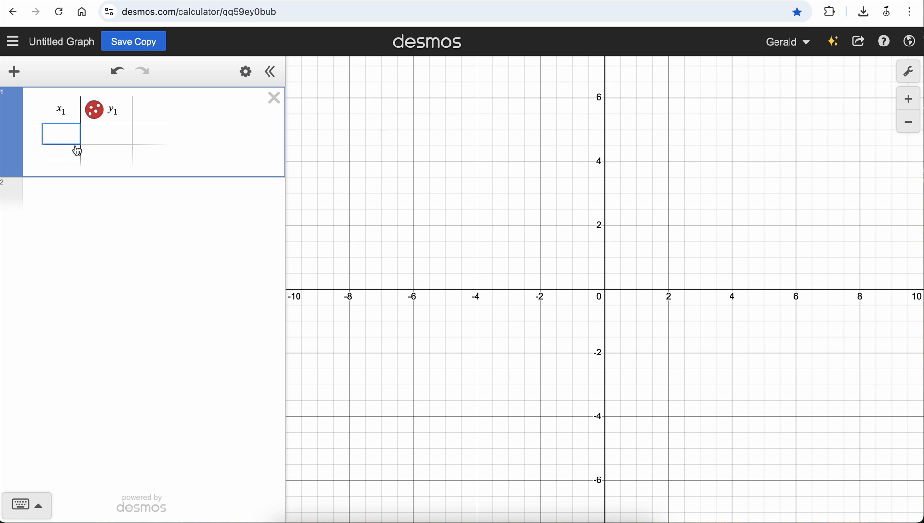
text(1000)
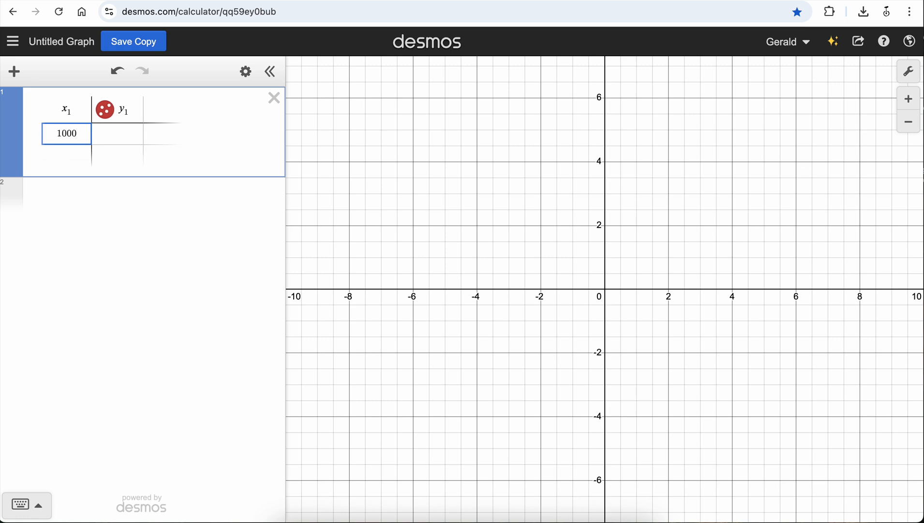
key(Return)
text(2000)
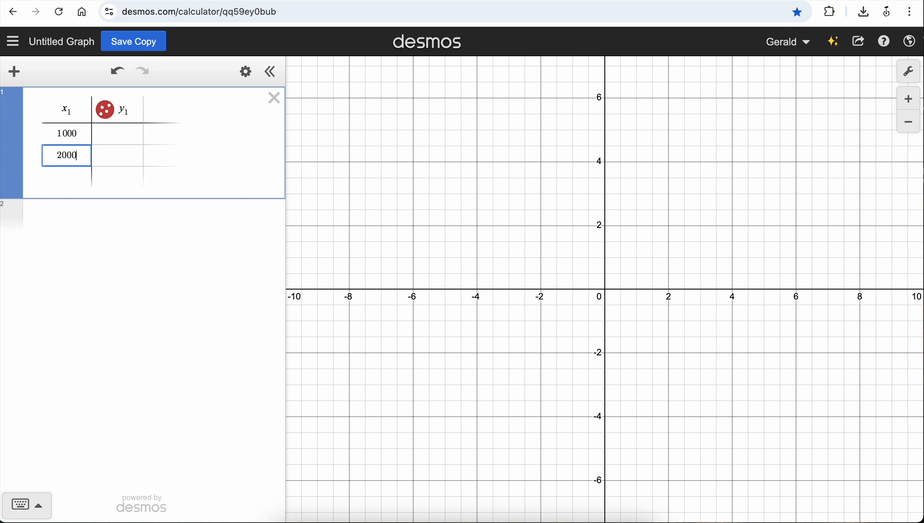
key(Return)
text(2500)
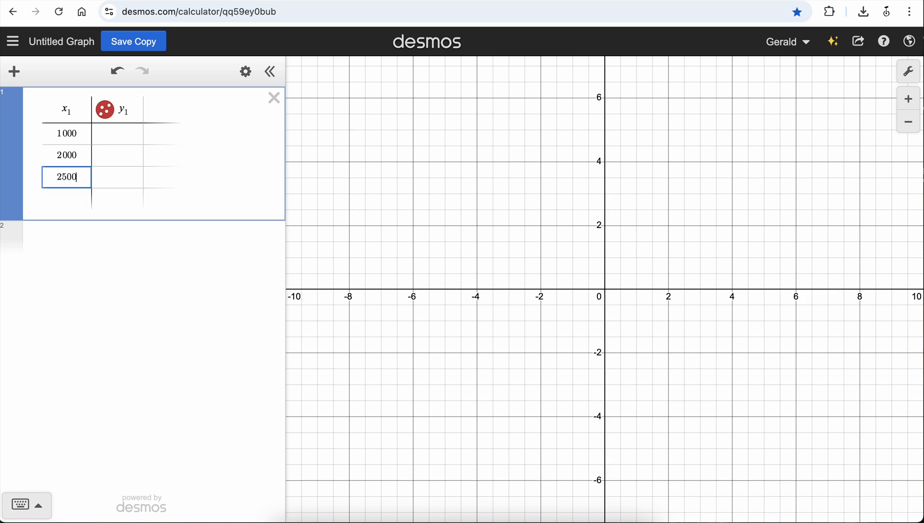
key(Return)
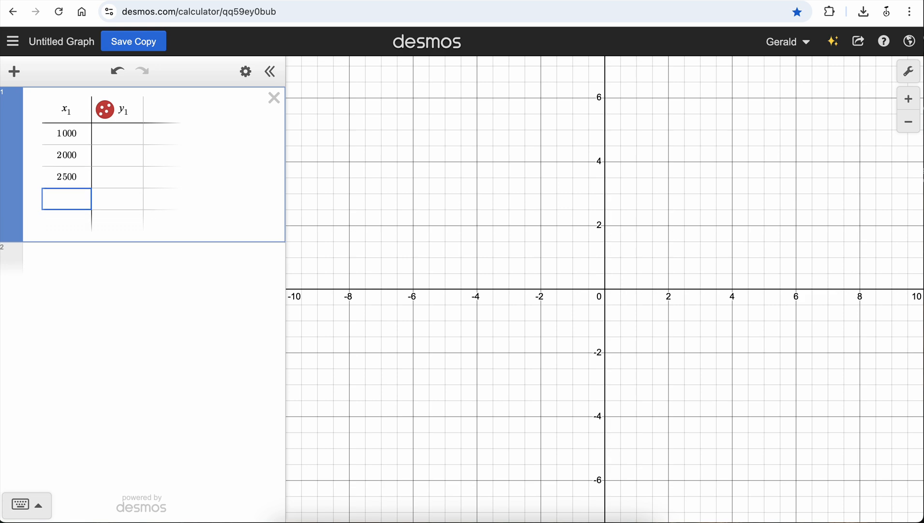
text(3000)
key(Return)
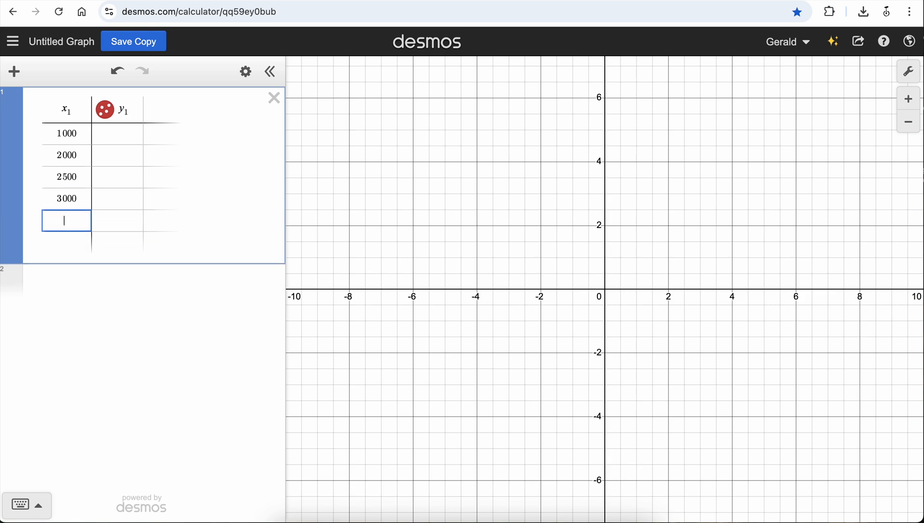
text(4500)
key(Return)
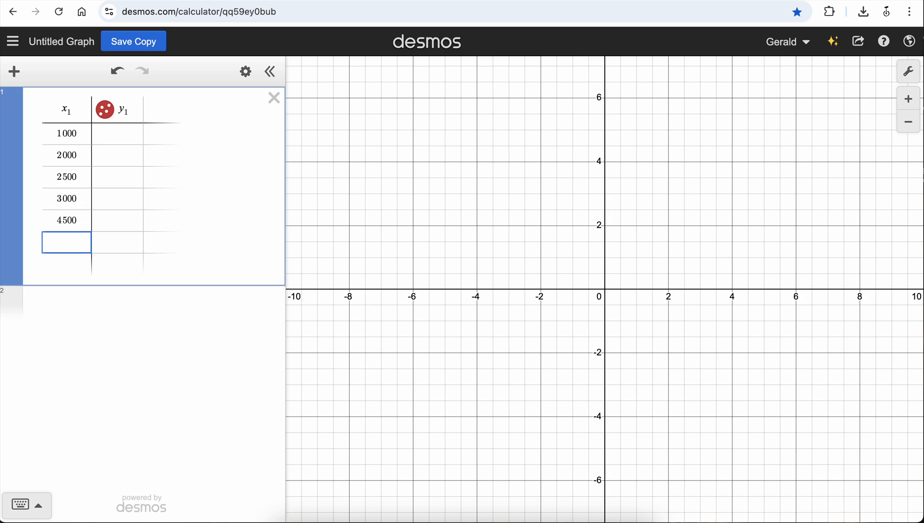
text(5500)
Fill the y₁ column with 4.5, 8.9, 13.8, 18.9, 29.9 and 37.7, and fit the graph to the data.
click(119, 135)
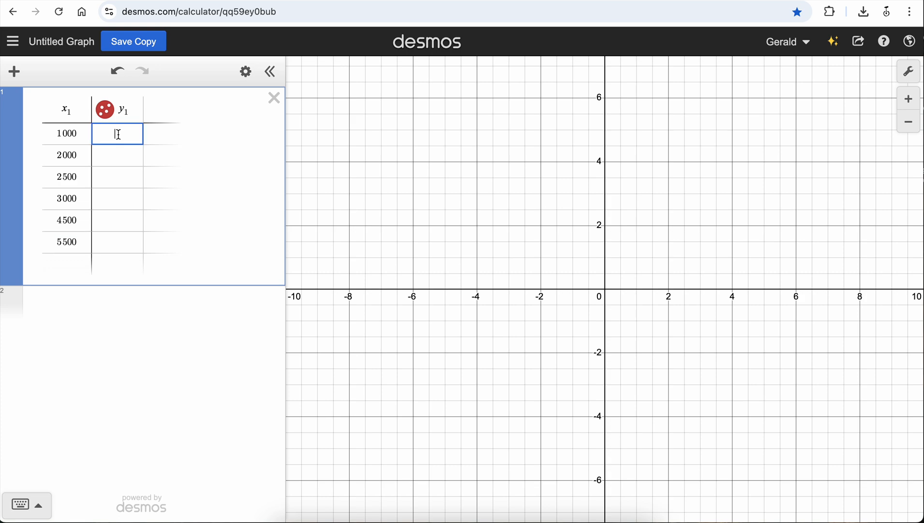
text(4.5)
key(Return)
text(8.9)
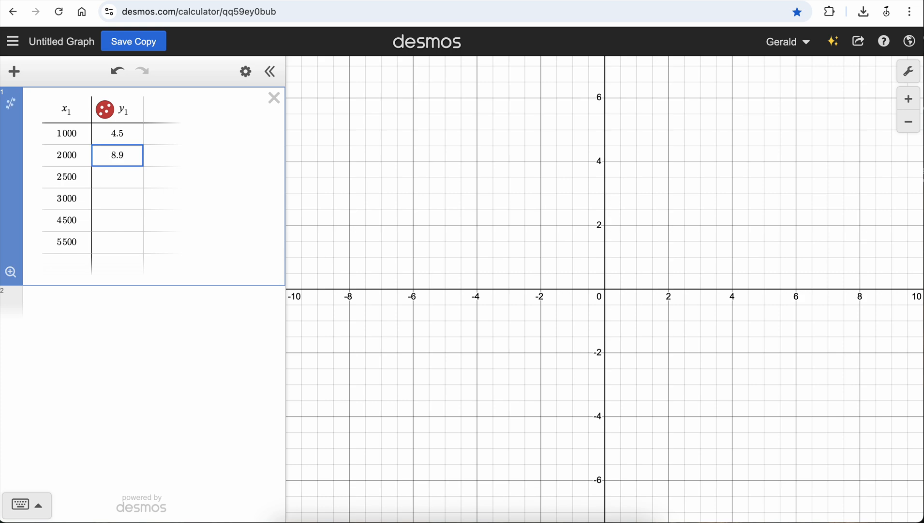
key(Return)
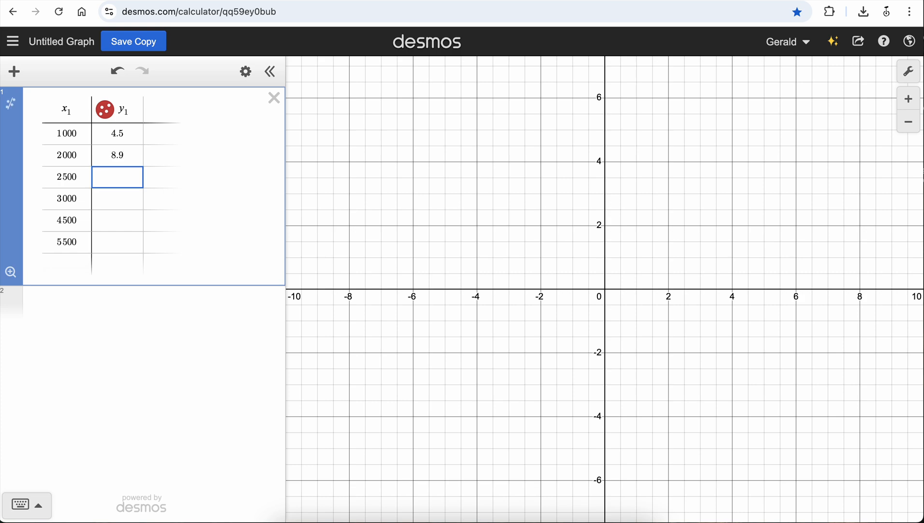
text(13.8)
key(Return)
text(18.9)
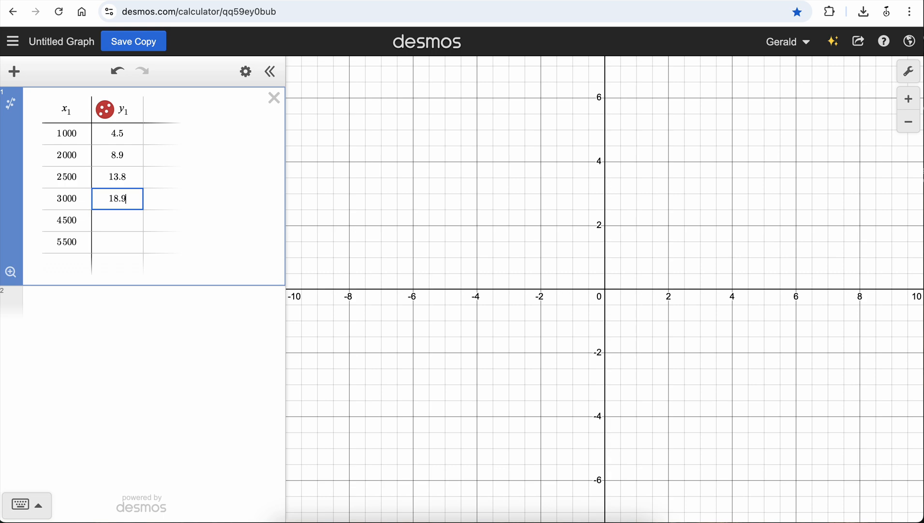
key(Return)
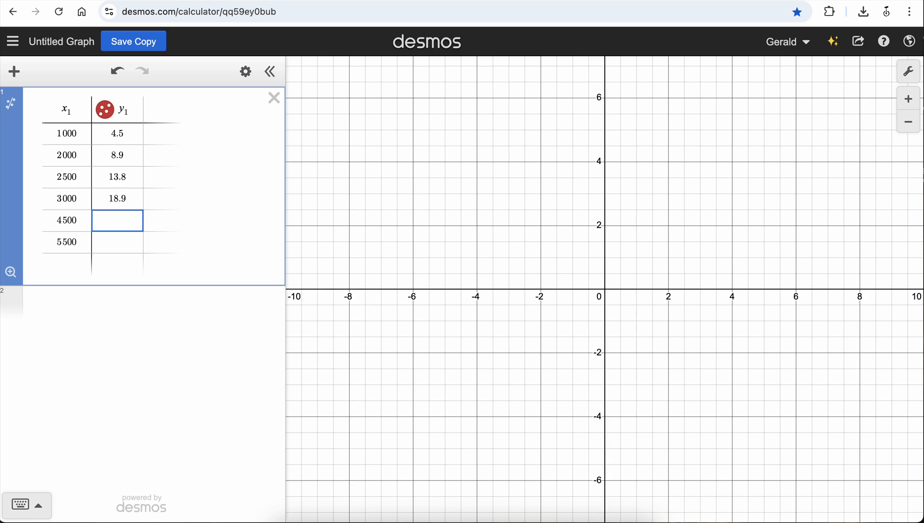
text(29.9)
key(Return)
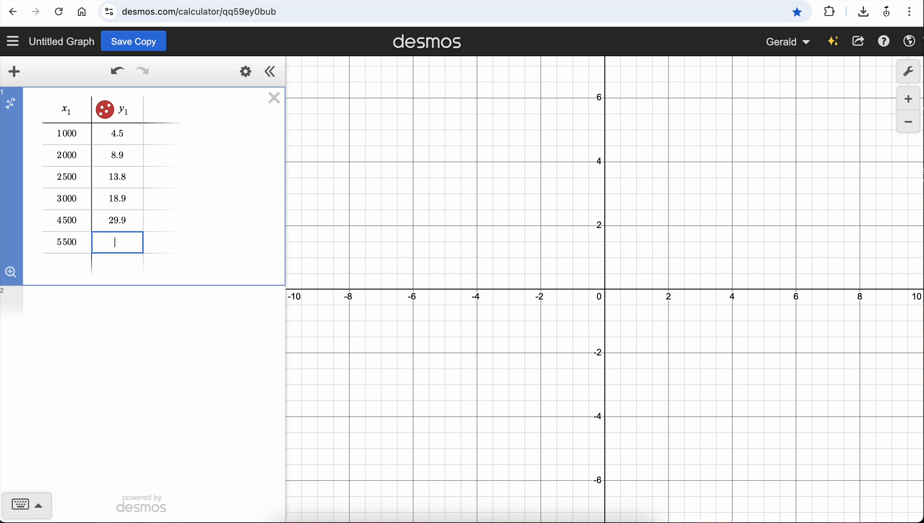
text(37.7)
click(11, 272)
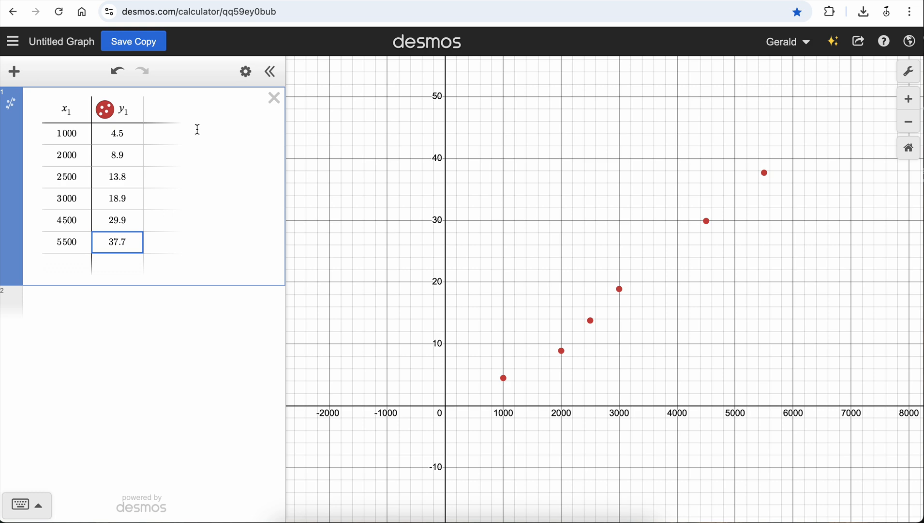
Add a linear regression to the table and plot its residuals, with the regression line hidden and the graph fitted to the residuals.
click(11, 106)
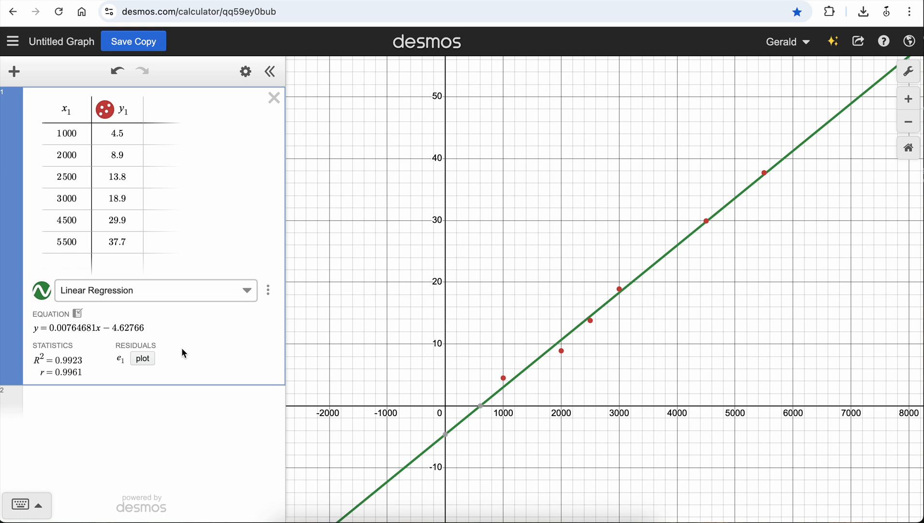
click(143, 359)
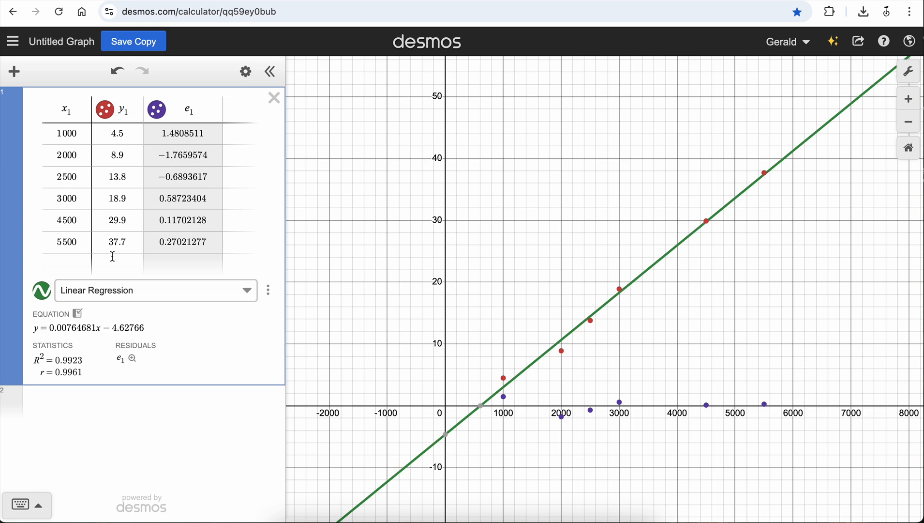
click(41, 291)
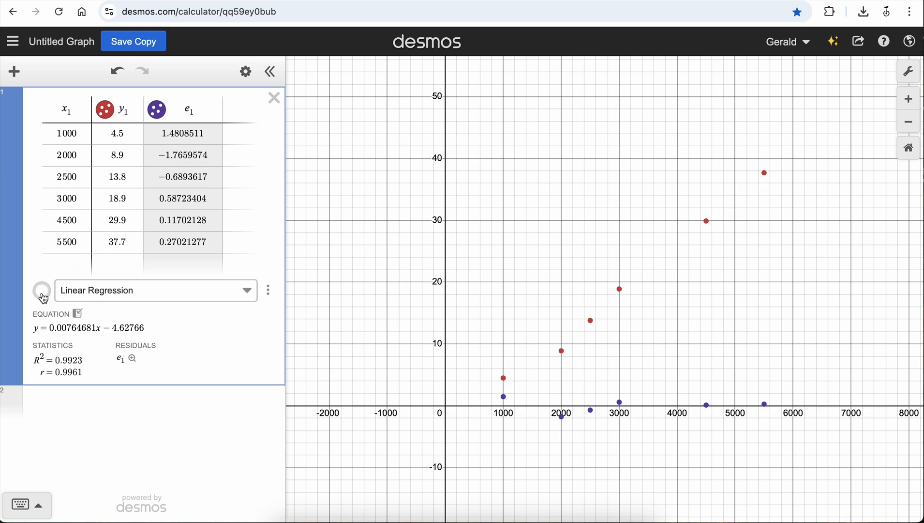
click(132, 359)
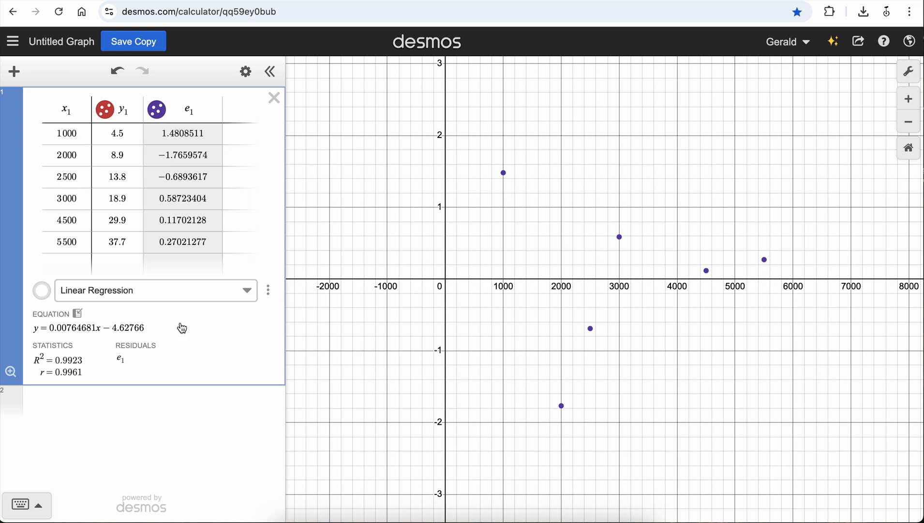
Hide the residual points and show the linear regression line with the graph fitted to the table data.
click(157, 113)
click(43, 291)
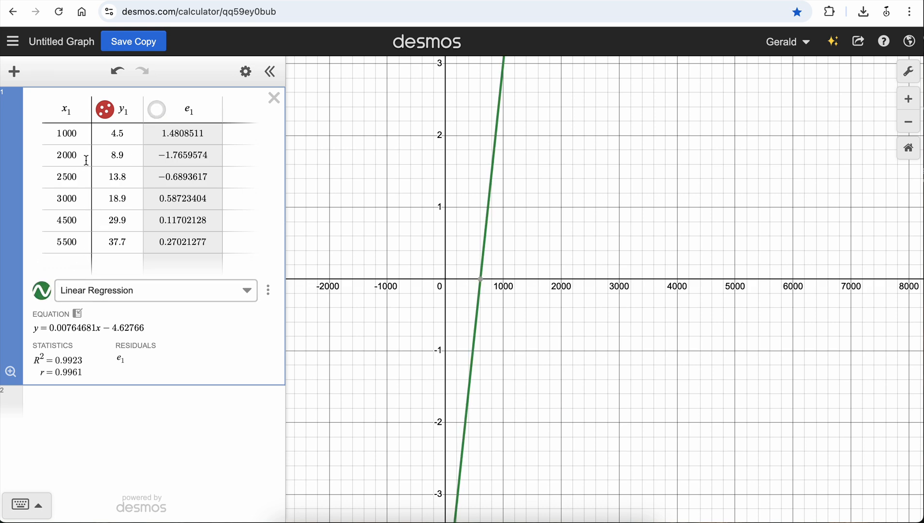
click(10, 371)
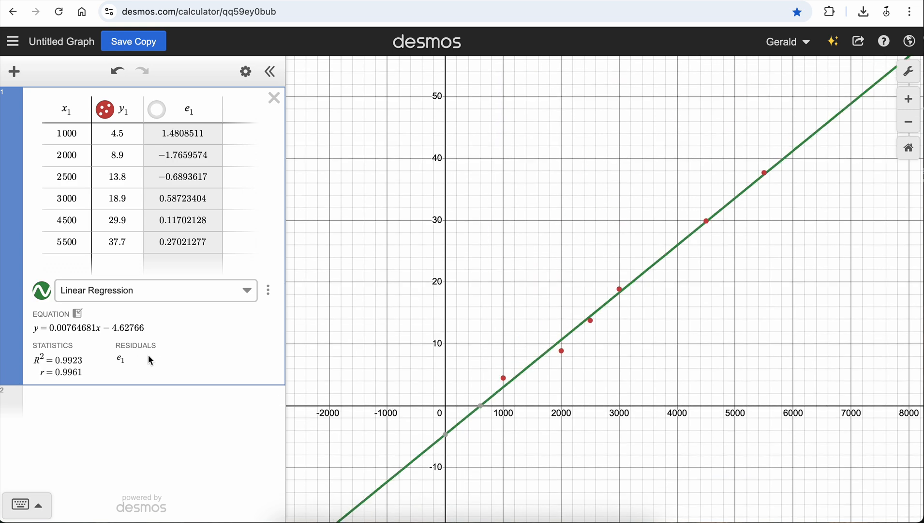
Change the model to Quadratic Regression and show its residual plot, fitted to the graph, with the regression curve hidden.
click(249, 296)
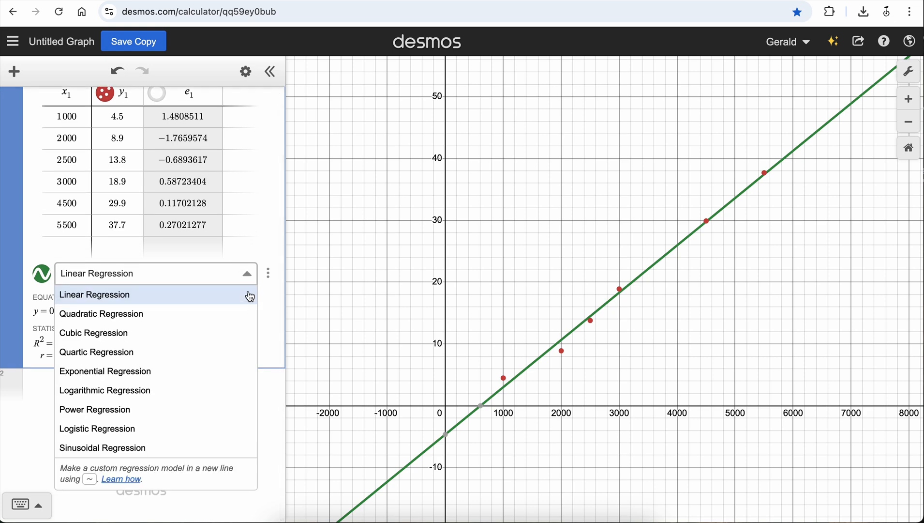
click(145, 314)
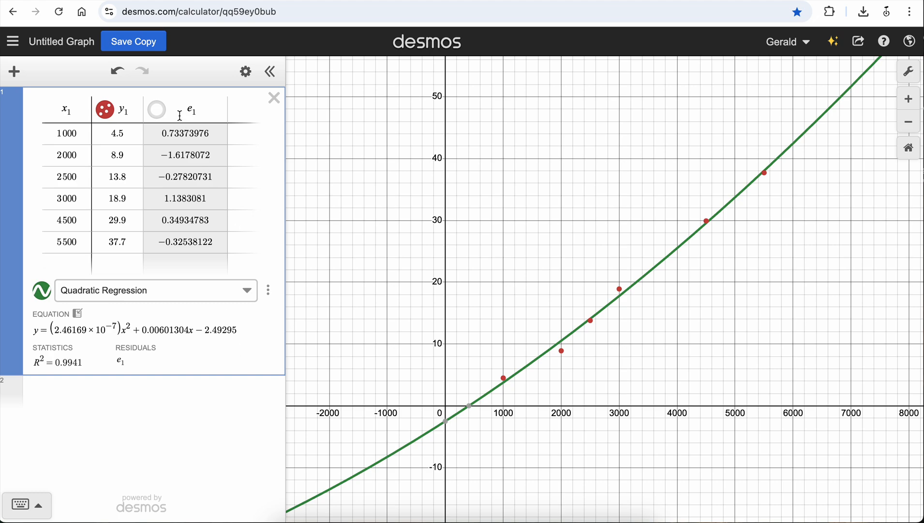
click(156, 112)
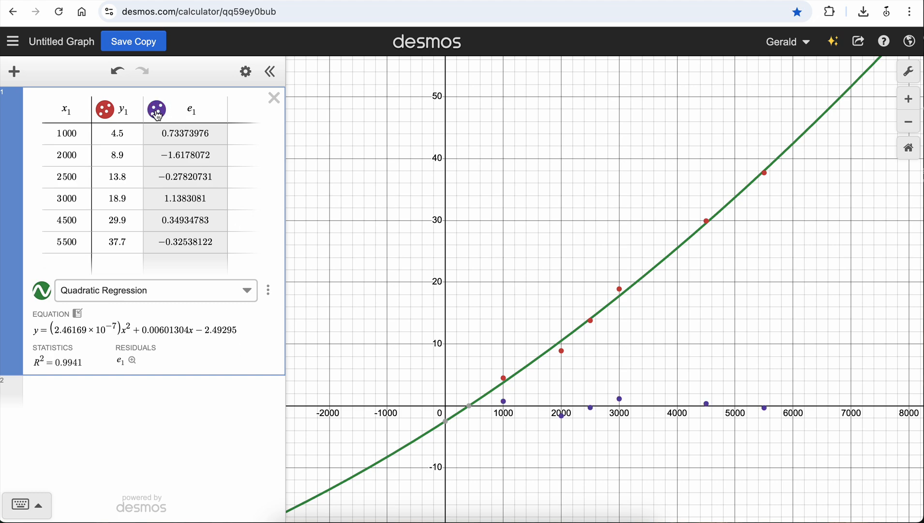
click(134, 361)
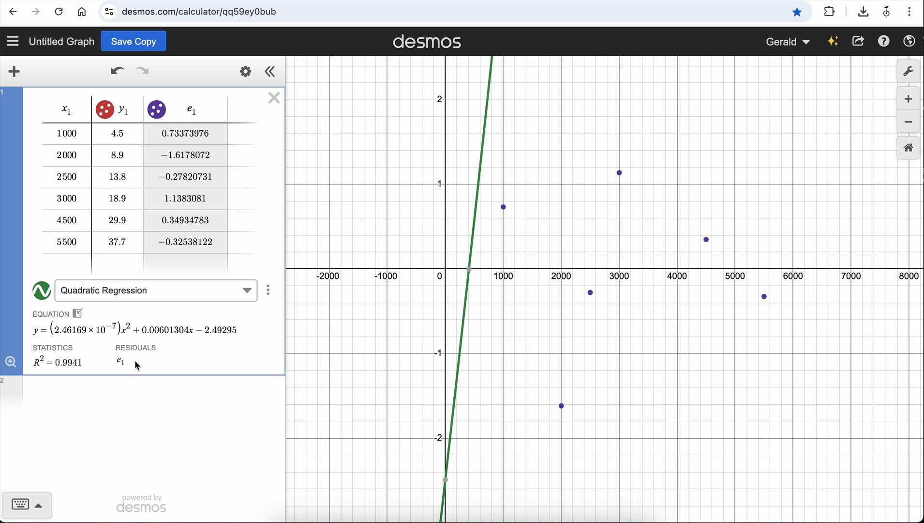
click(43, 293)
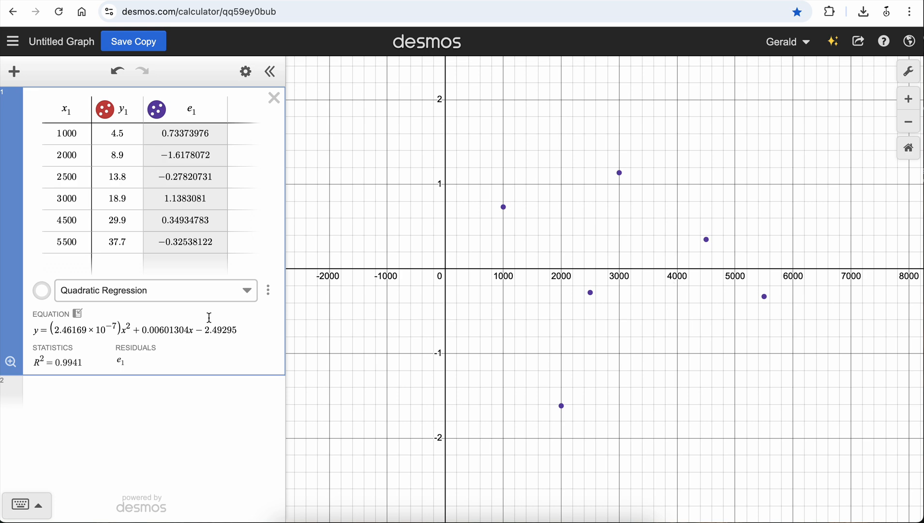
Change the model to Cubic Regression and display its curve over the table data, with the residual points hidden.
click(252, 293)
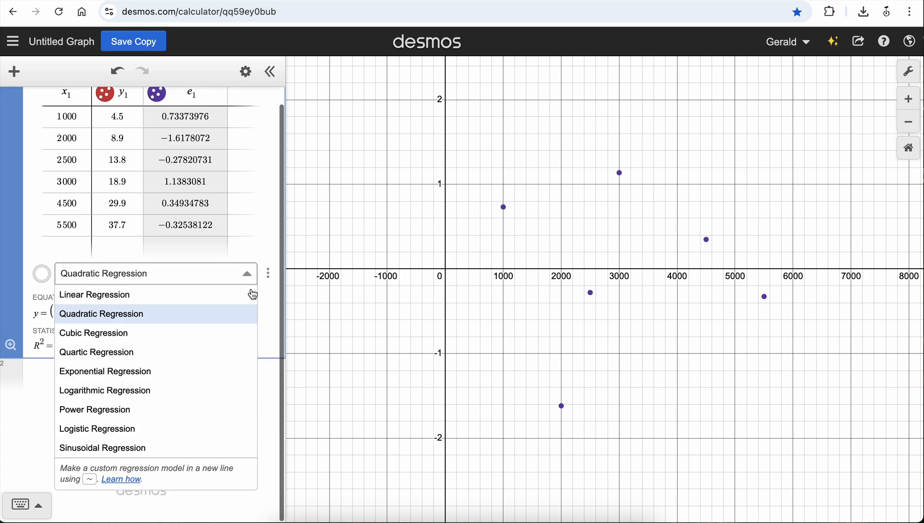
click(123, 338)
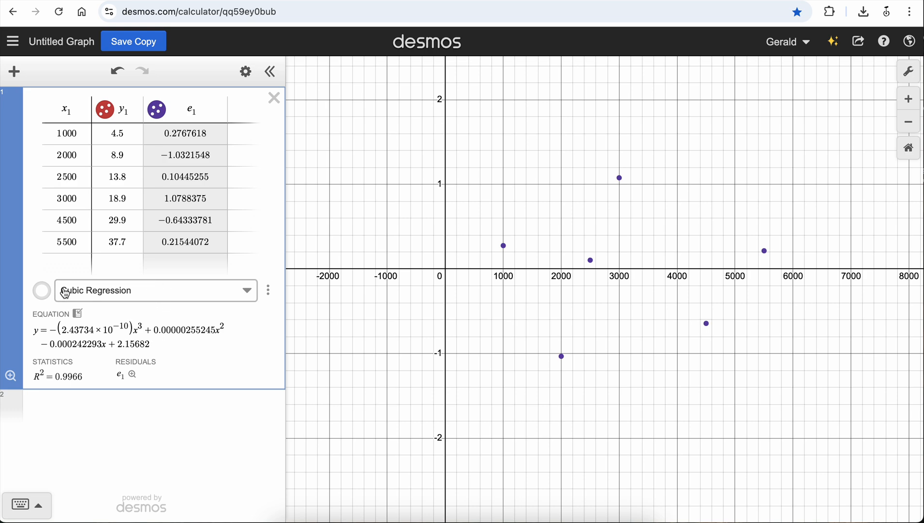
click(42, 291)
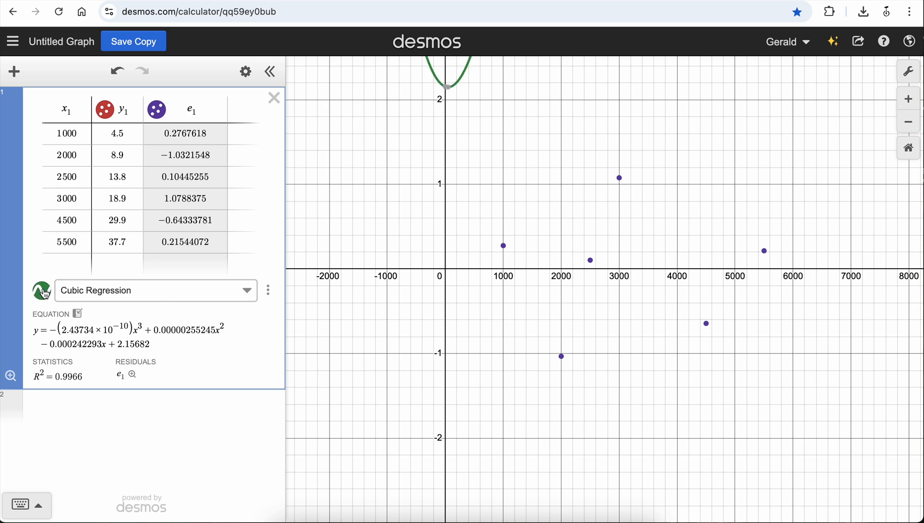
click(162, 112)
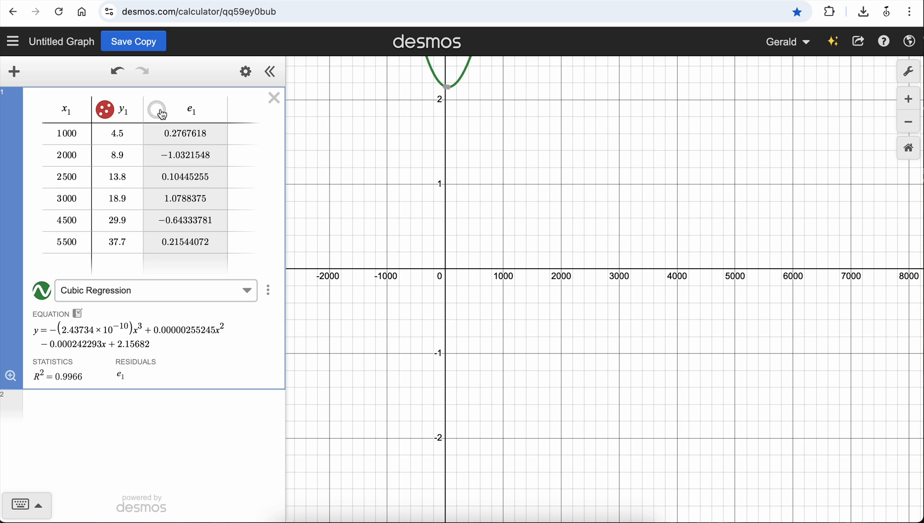
click(11, 376)
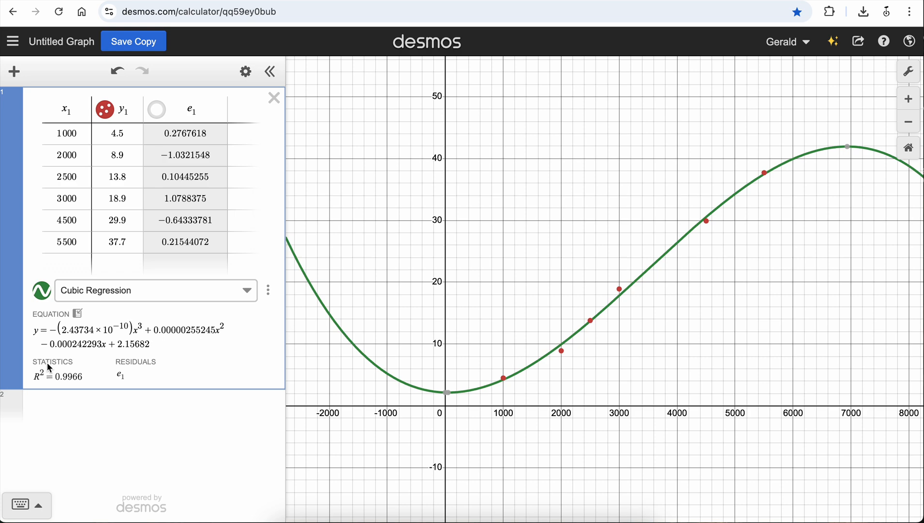
Copy the cubic regression equation into its own expression line and replace its y with f(x) to define it as a function.
click(79, 315)
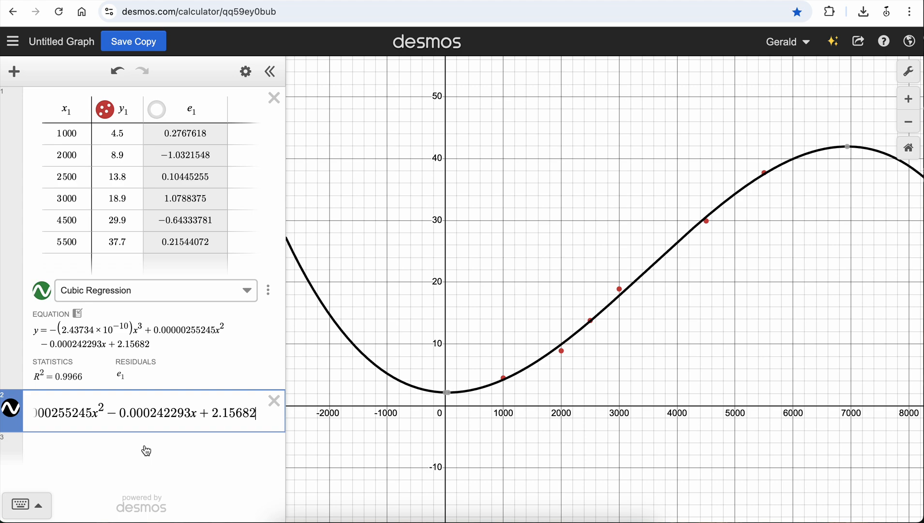
click(42, 412)
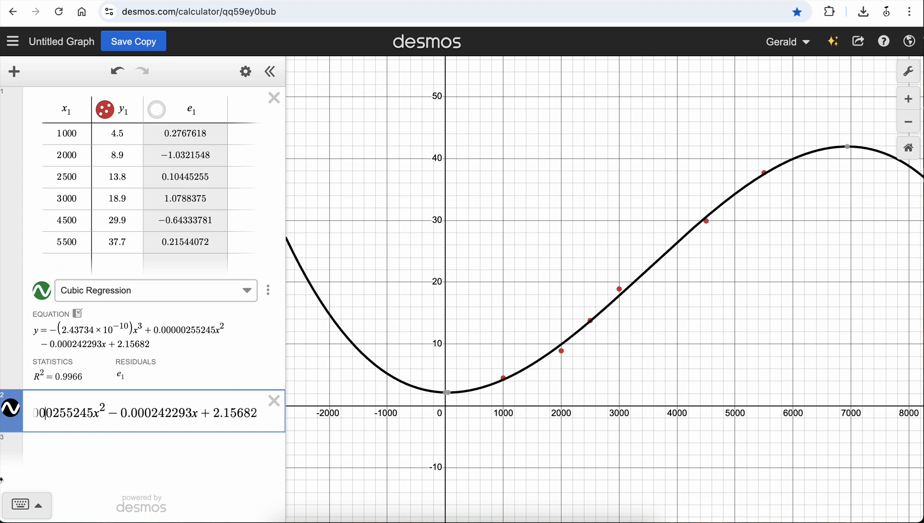
key(Left)
key(Left)
key(Left)
key(Left)
key(Left)
key(Left)
key(Left)
key(Left)
key(Left)
key(Left)
key(Left)
key(Left)
key(Left)
key(Left)
key(Left)
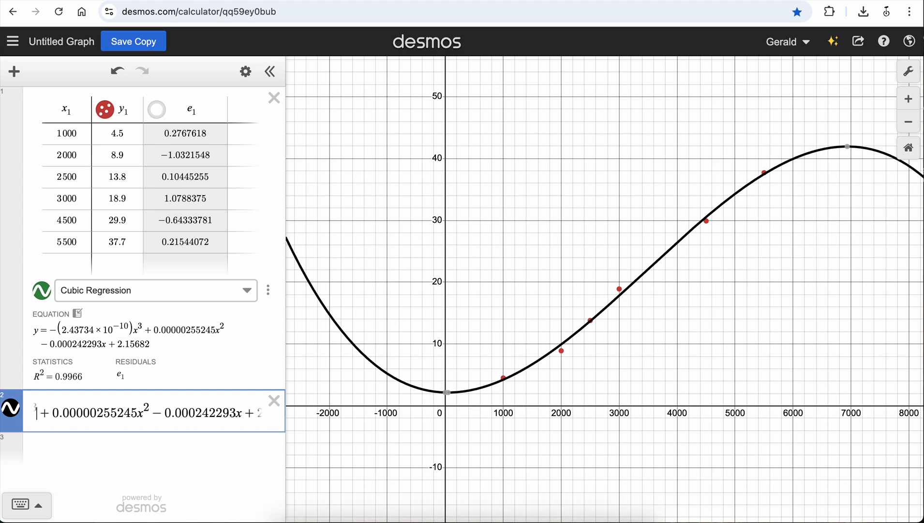
key(Left)
key(Left)
key(Left)
key(Left)
key(Left)
key(Left)
key(Left)
key(Left)
key(Left)
key(Left)
key(Left)
key(Left)
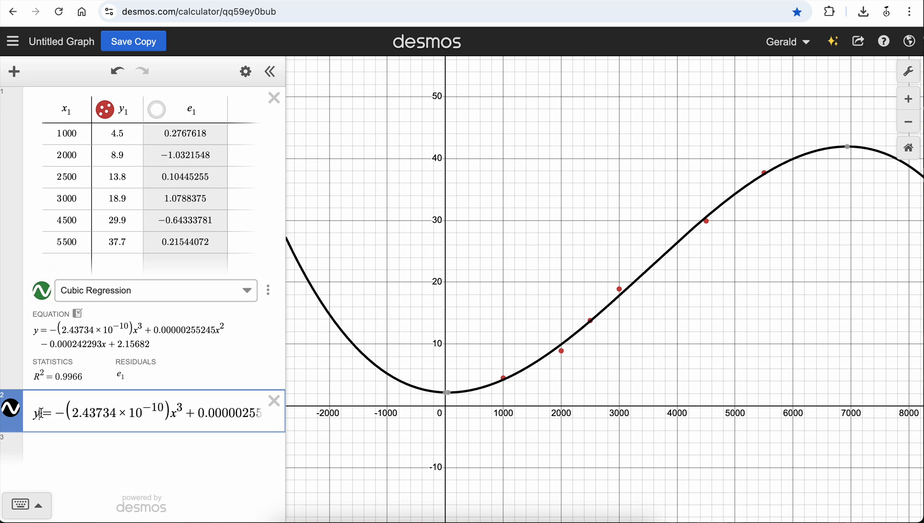
key(Delete)
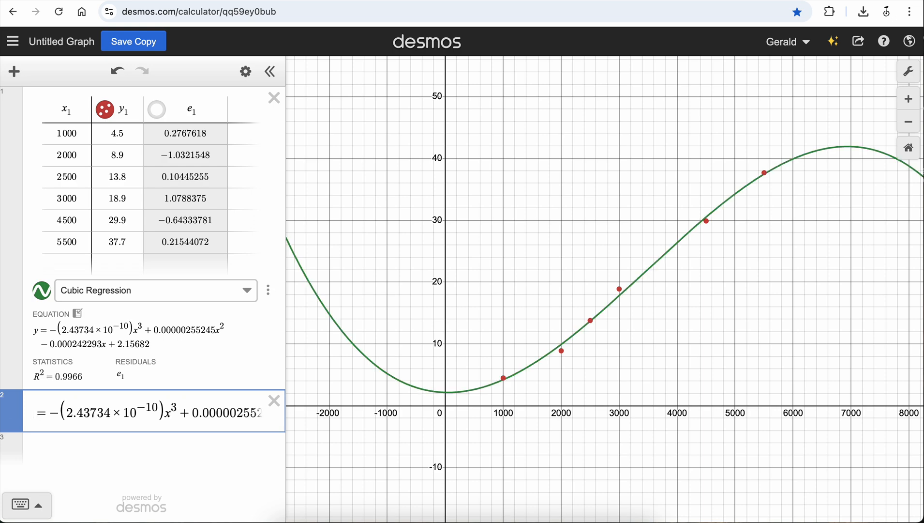
text(f(d)
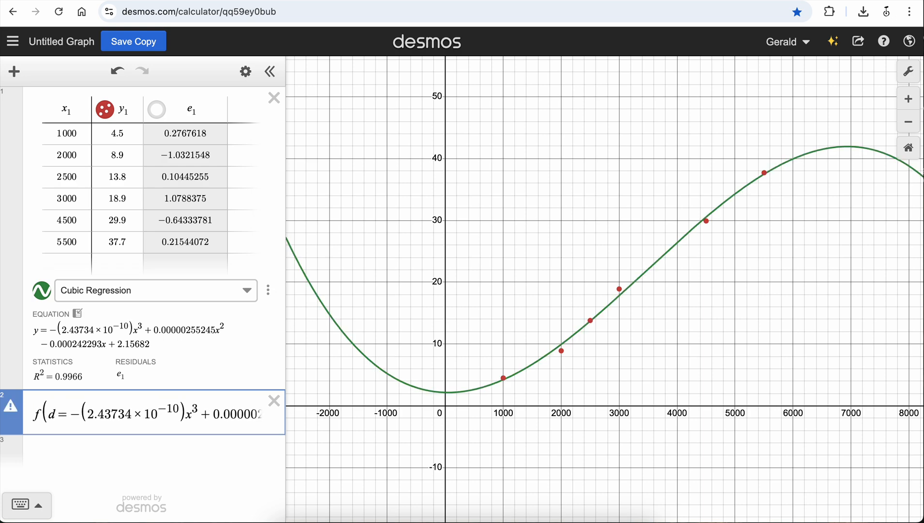
key(BackSpace)
text(x)
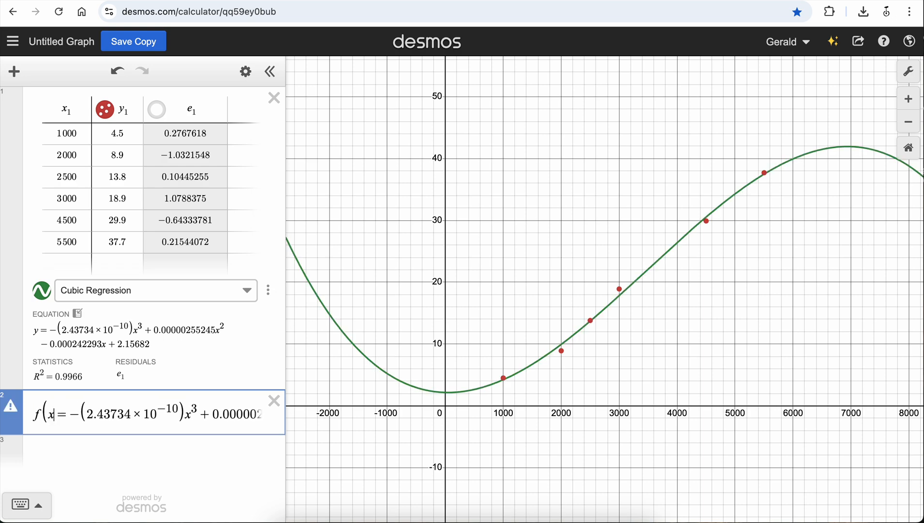
text())
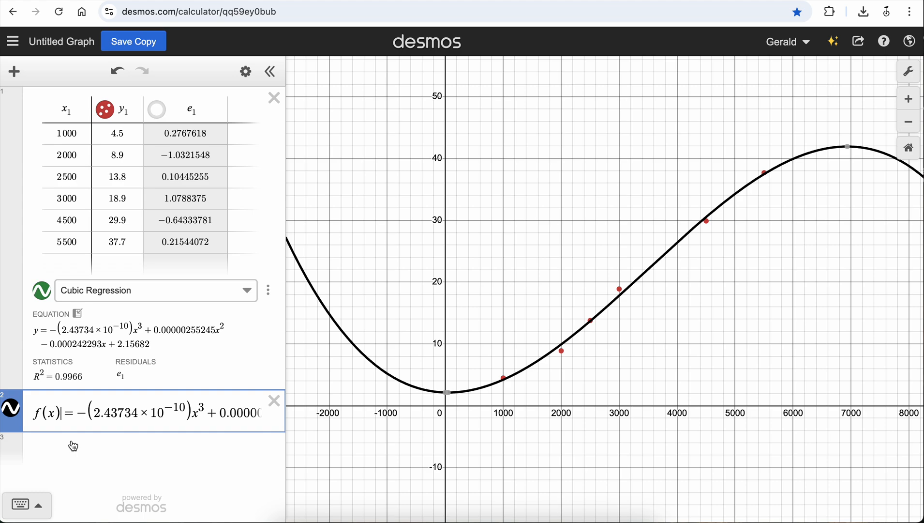
Evaluate the cubic function at 2800 by entering f(2800) in a new expression line.
click(88, 444)
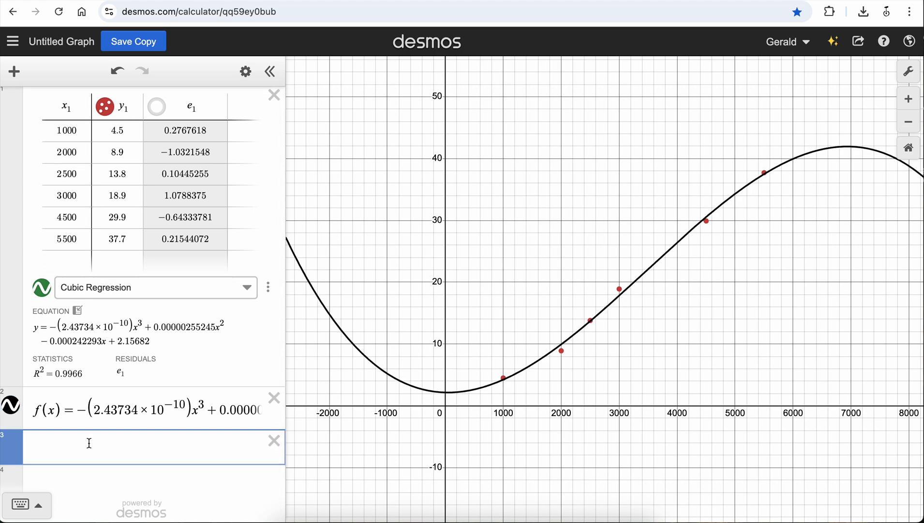
text(f()
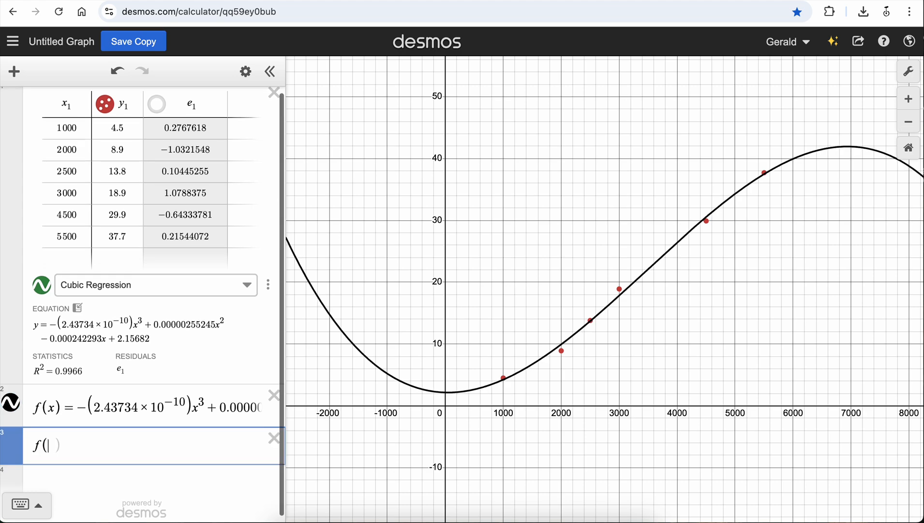
text(2800)
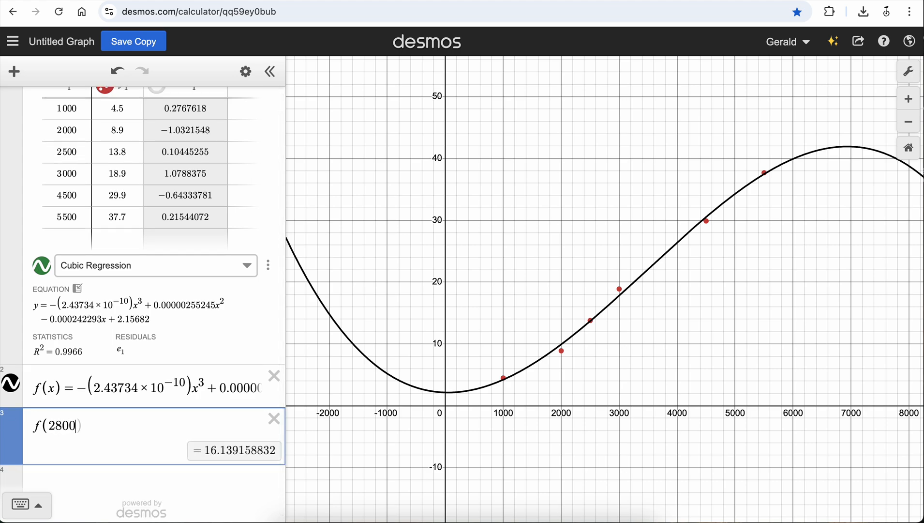